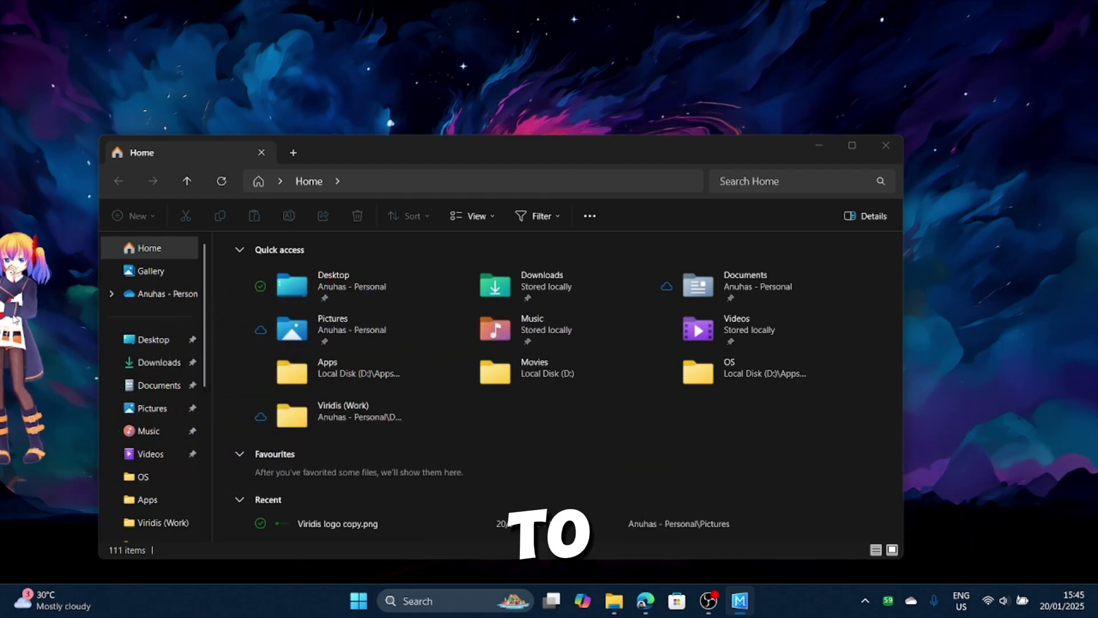
# Step: Launch Steam through Windows search for 'steam'
pyautogui.moveTo(13, 319); pyautogui.dragTo(686, 139)
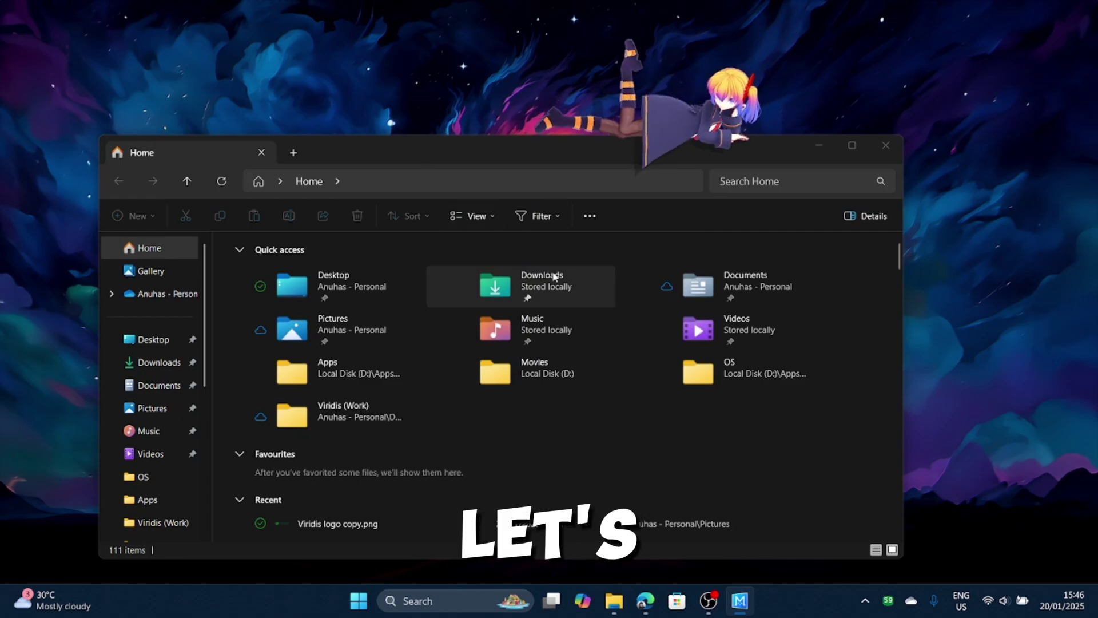
pyautogui.press('super')
pyautogui.write('s')
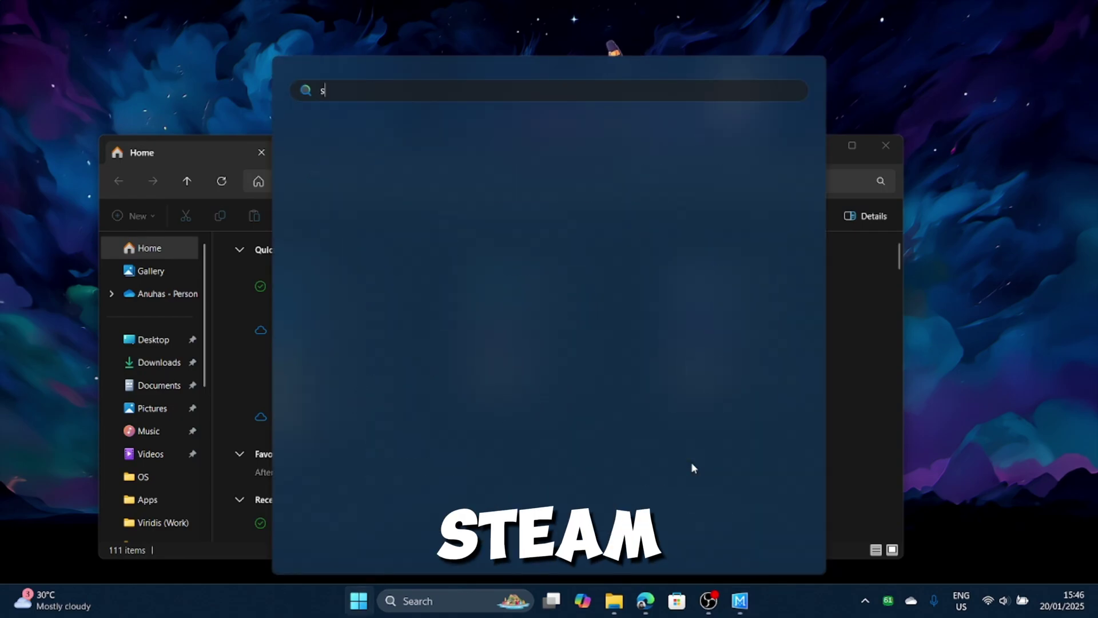
pyautogui.write('team')
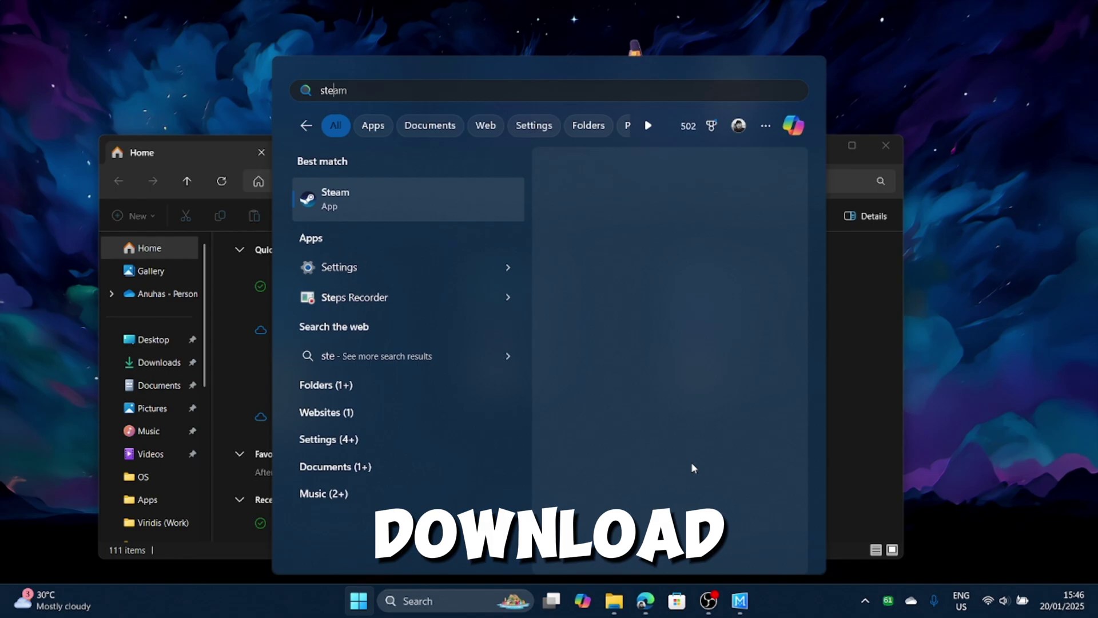
pyautogui.press('Return')
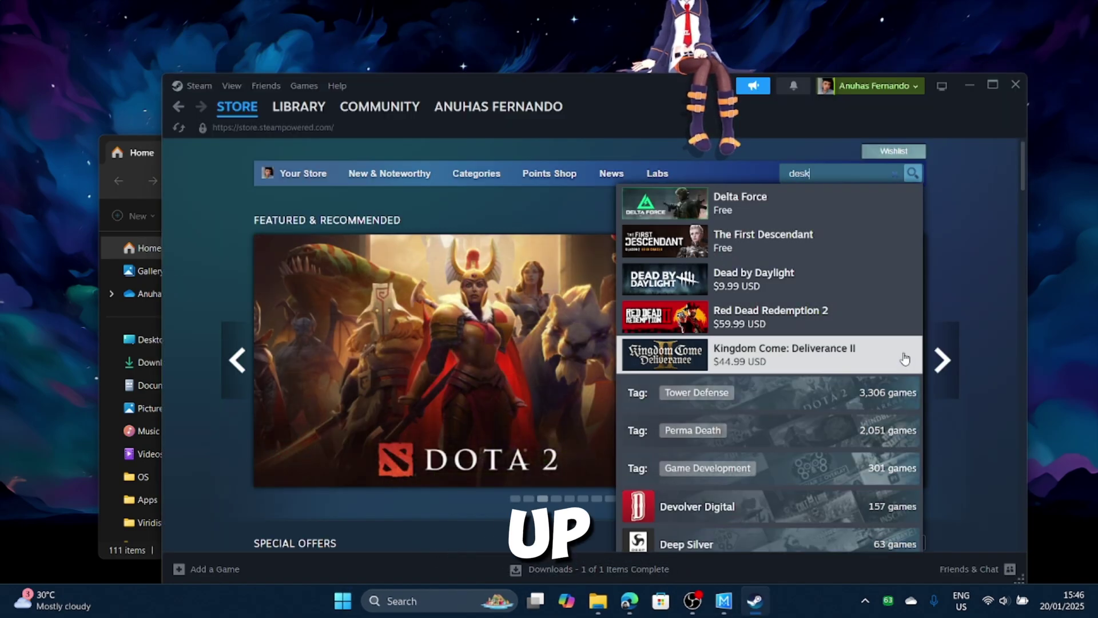
pyautogui.write('ktop')
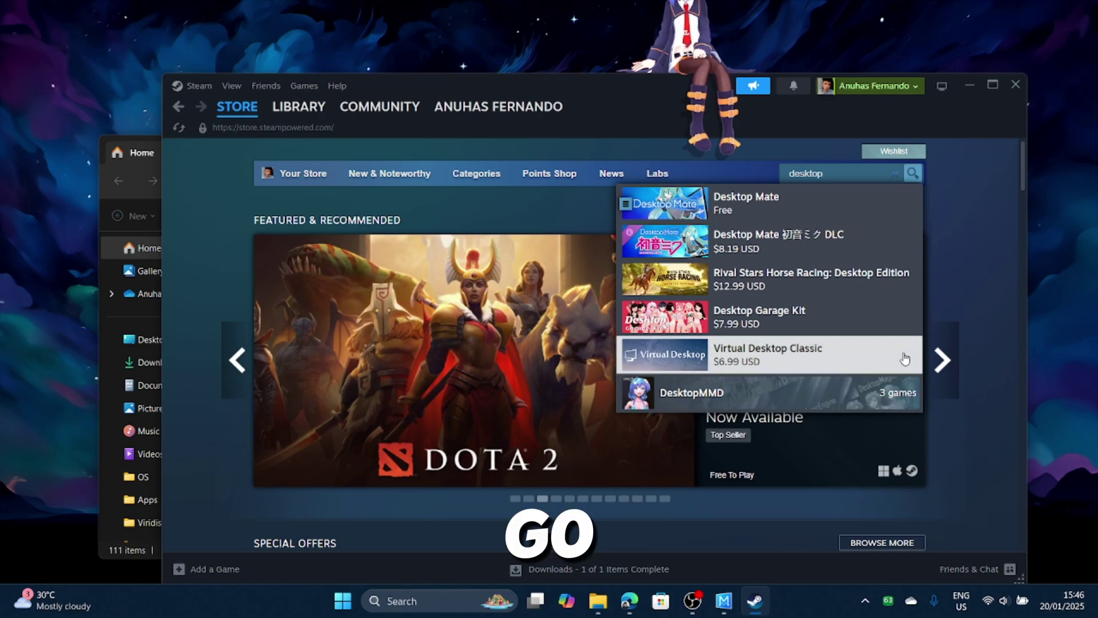
pyautogui.write(' mate')
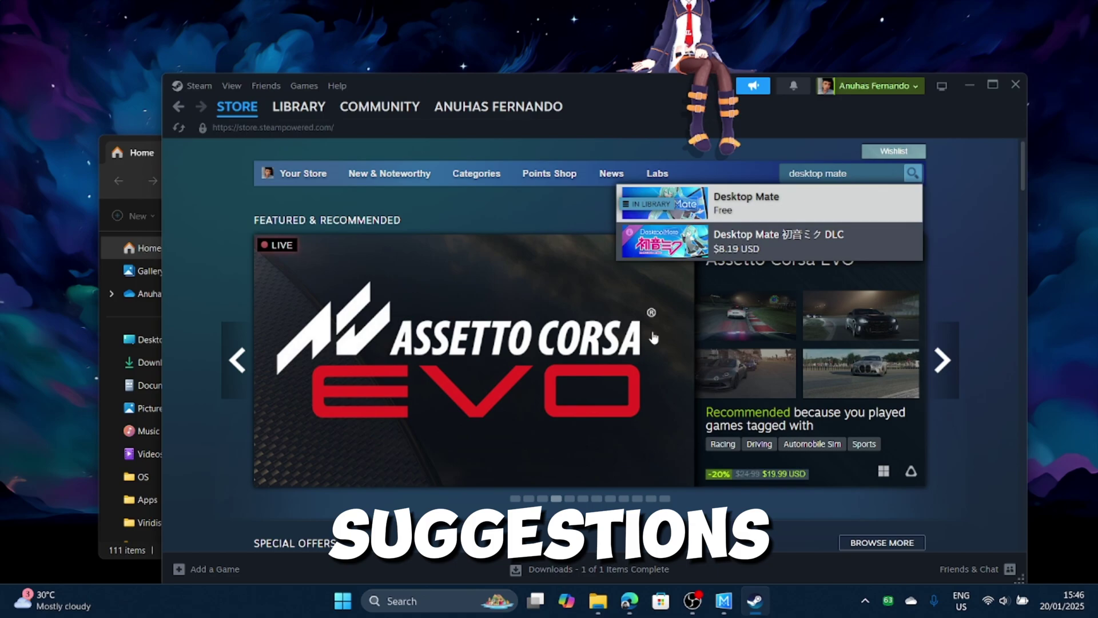
# Step: Open the Desktop Mate store page from the 'desktop mate' search suggestion
pyautogui.click(755, 206)
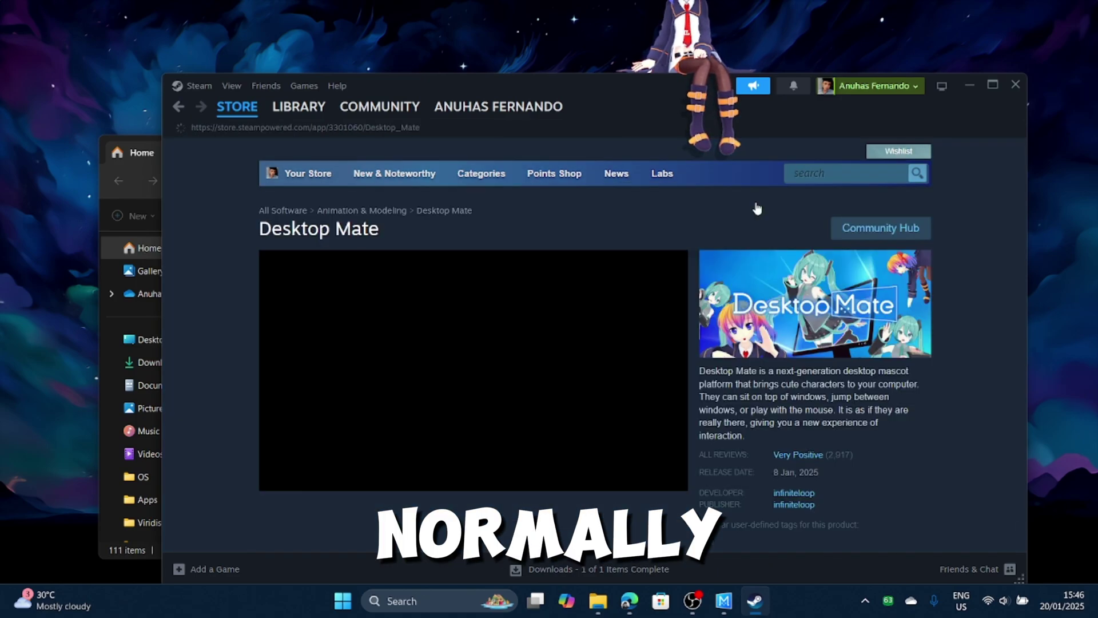
pyautogui.moveTo(617, 83); pyautogui.dragTo(593, 120)
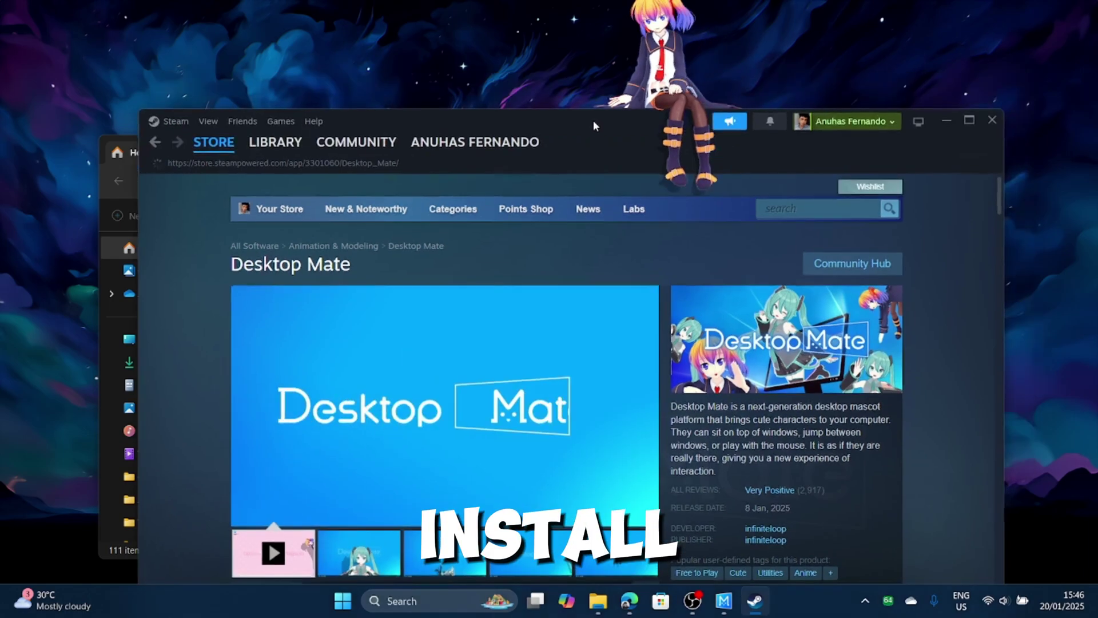
pyautogui.scroll(-1, 395, 395)
pyautogui.scroll(-1, 394, 395)
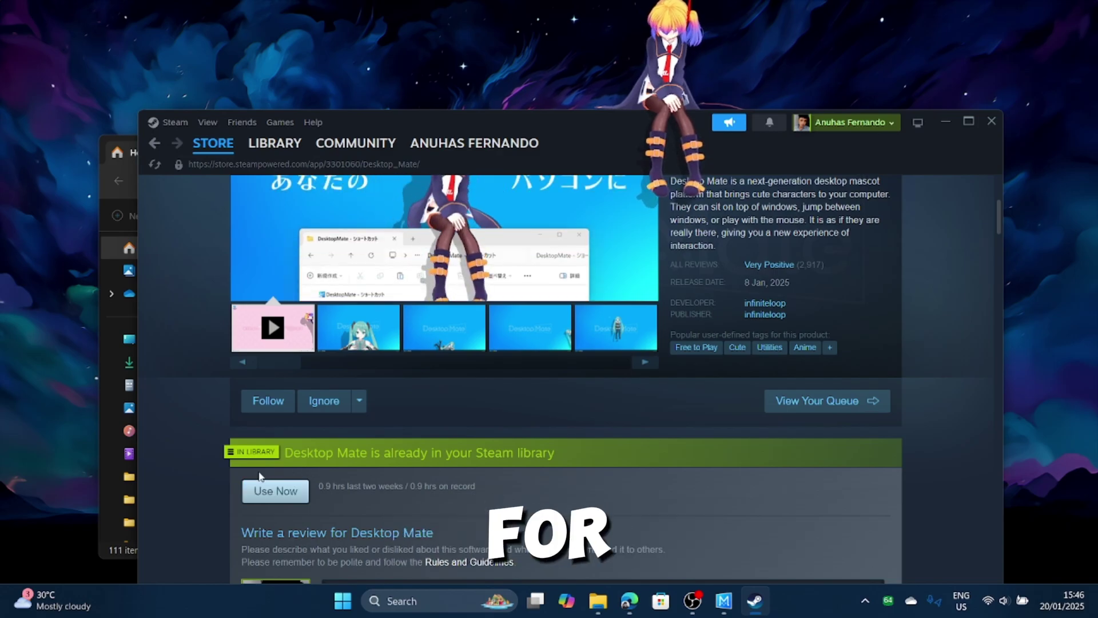
# Step: Launch Desktop Mate from its Steam library page and dismiss the startup tutorial
pyautogui.click(275, 491)
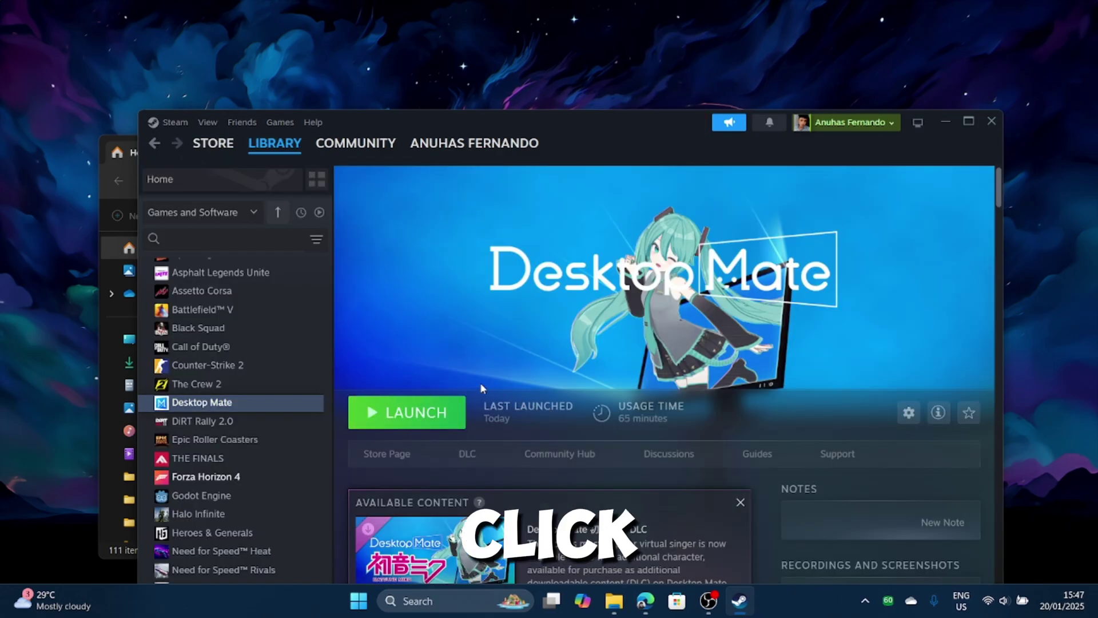
pyautogui.click(422, 421)
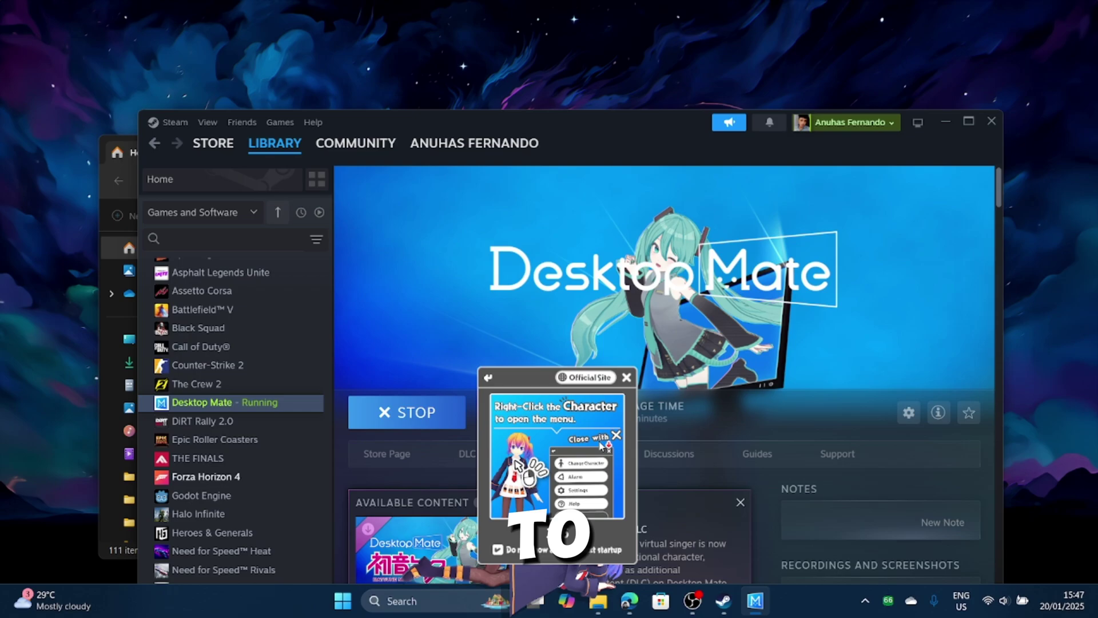
pyautogui.click(625, 377)
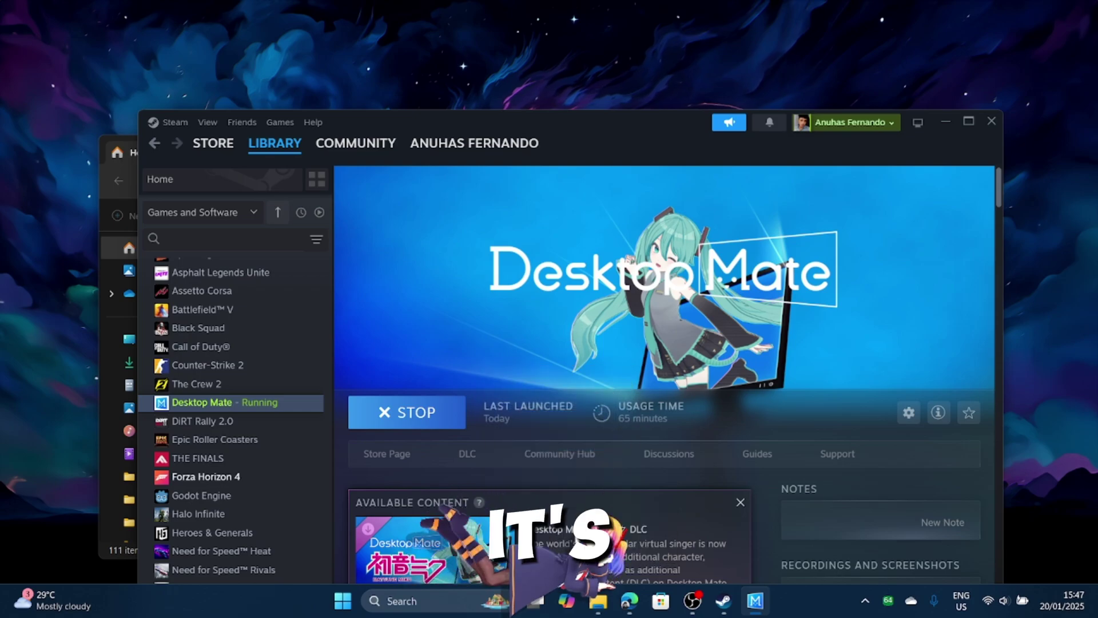
# Step: Open the character's context menu listing character, alarm, settings, help and quit
pyautogui.rightClick(538, 567)
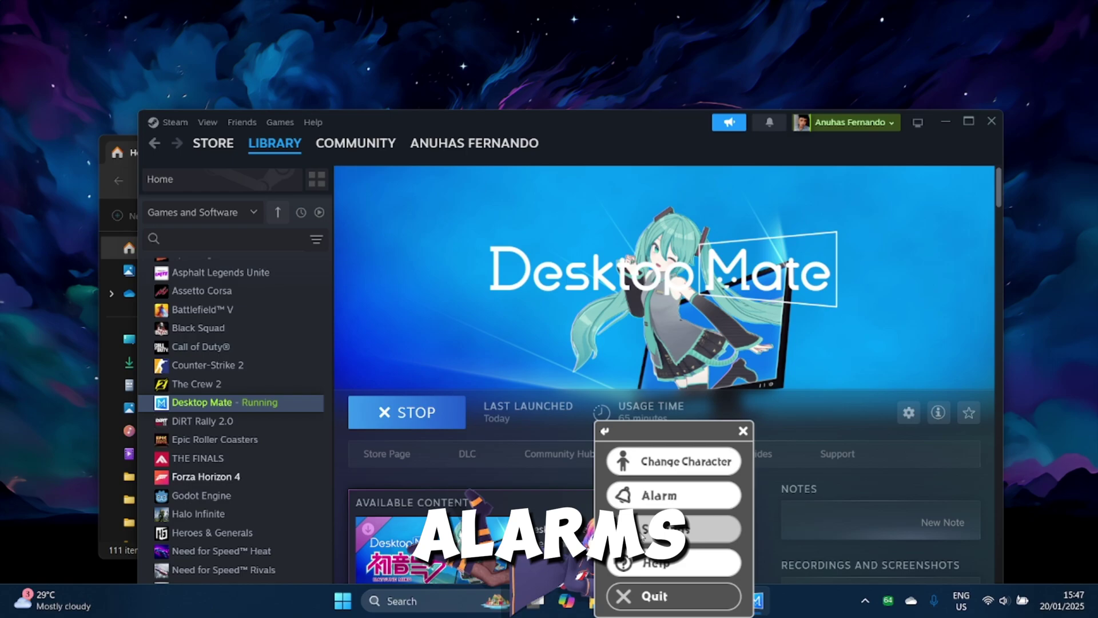
# Step: Change Desktop Mate's graphics quality from High to Low and close Settings
pyautogui.click(642, 529)
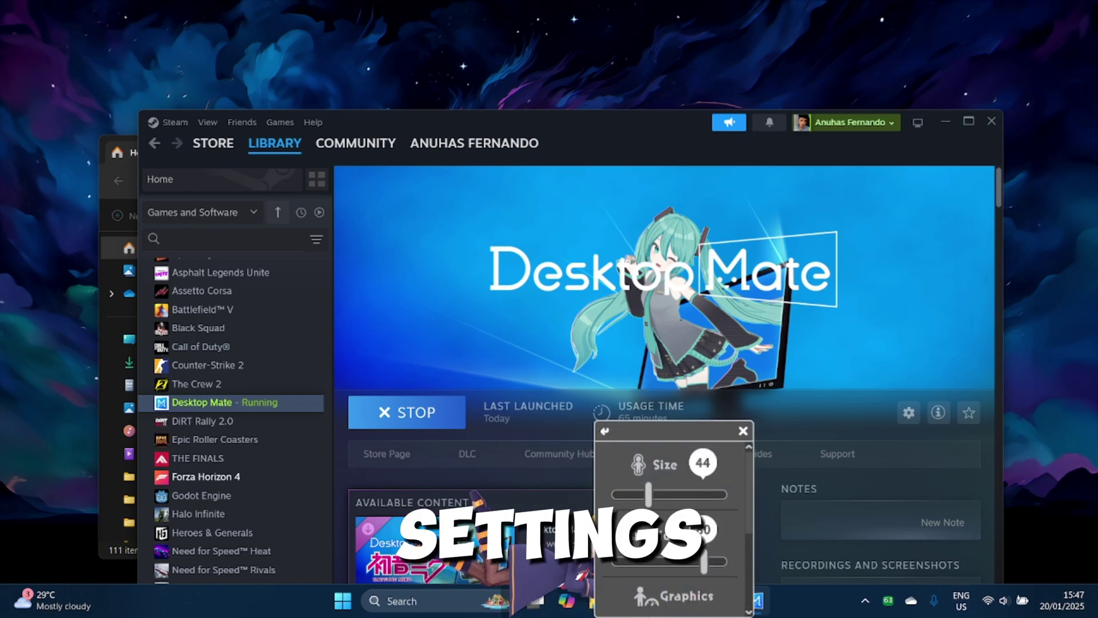
pyautogui.scroll(-1, 680, 564)
pyautogui.scroll(-3, 670, 576)
pyautogui.scroll(3, 671, 575)
pyautogui.scroll(-2, 671, 583)
pyautogui.scroll(3, 672, 583)
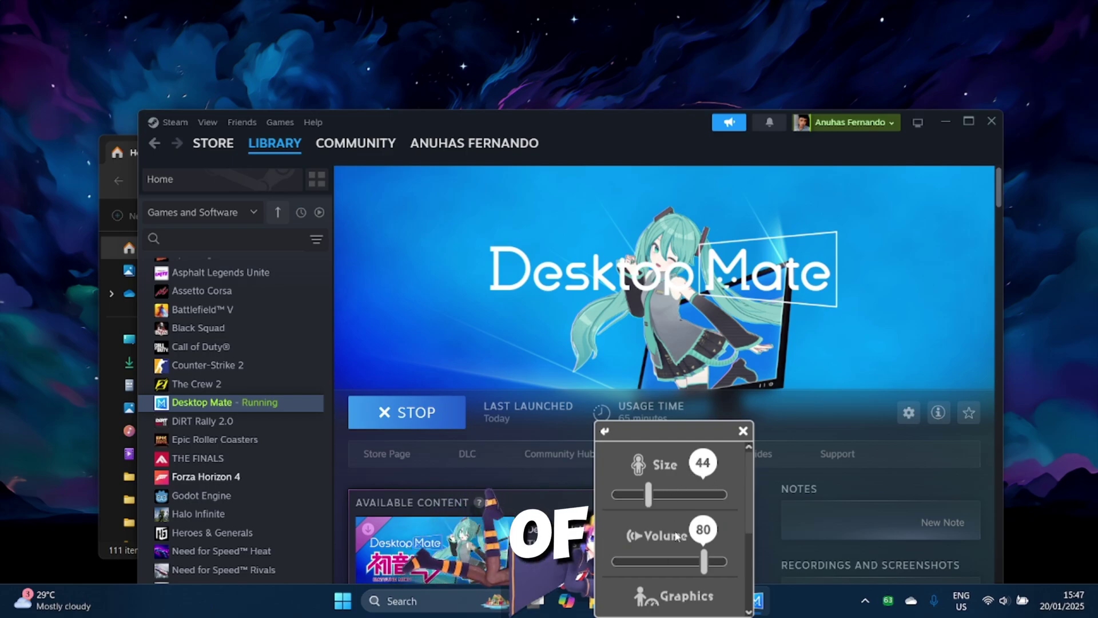
pyautogui.scroll(-3, 671, 575)
pyautogui.scroll(2, 670, 576)
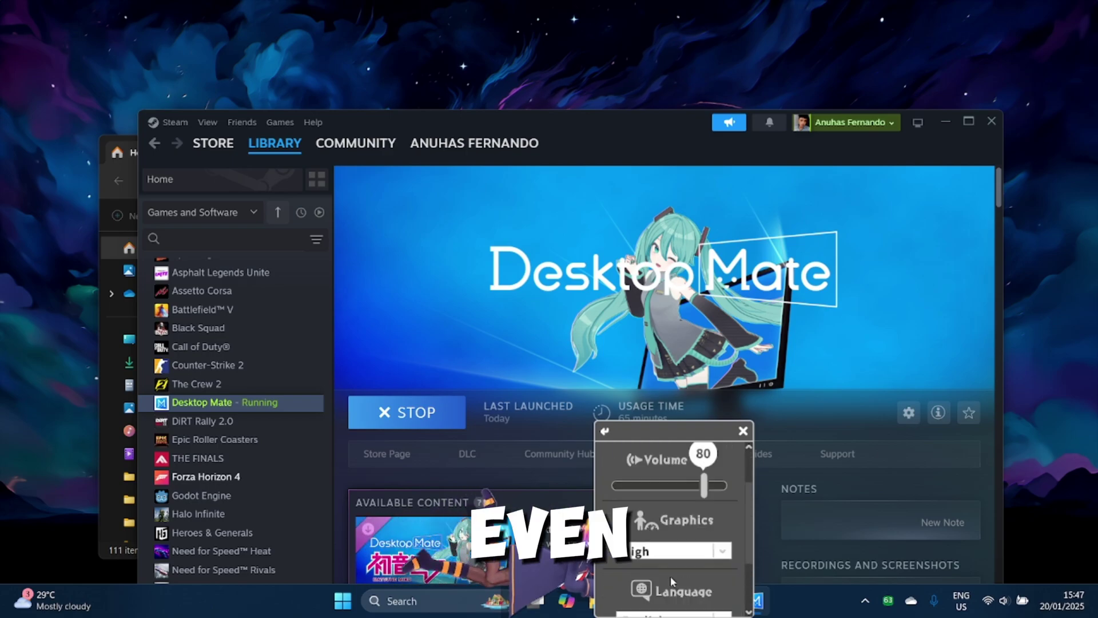
pyautogui.scroll(-2, 669, 575)
pyautogui.click(677, 480)
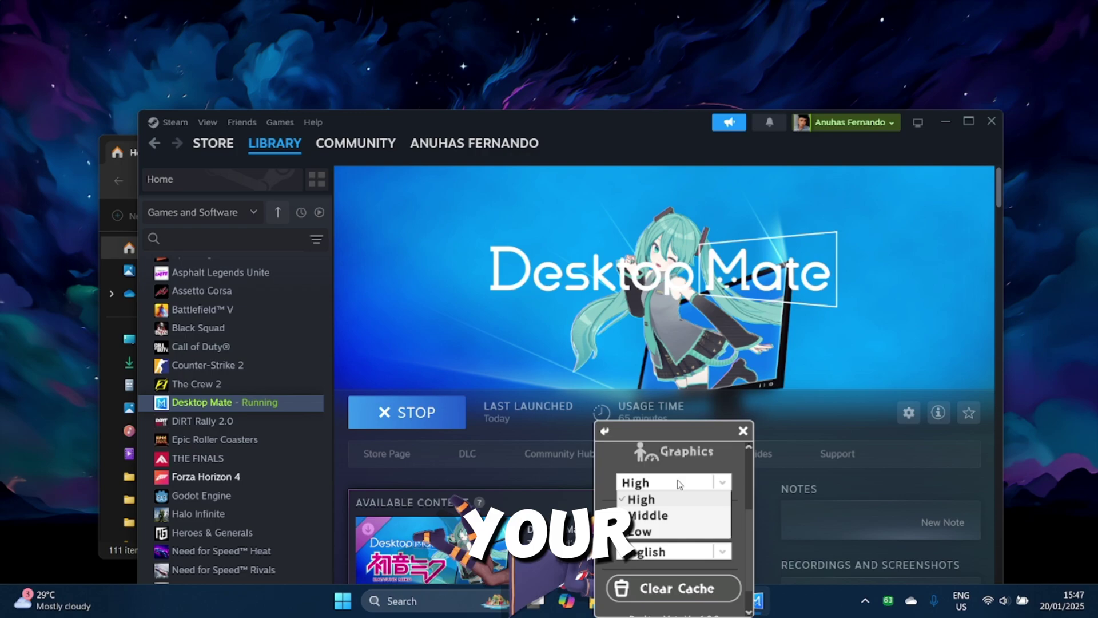
pyautogui.click(640, 531)
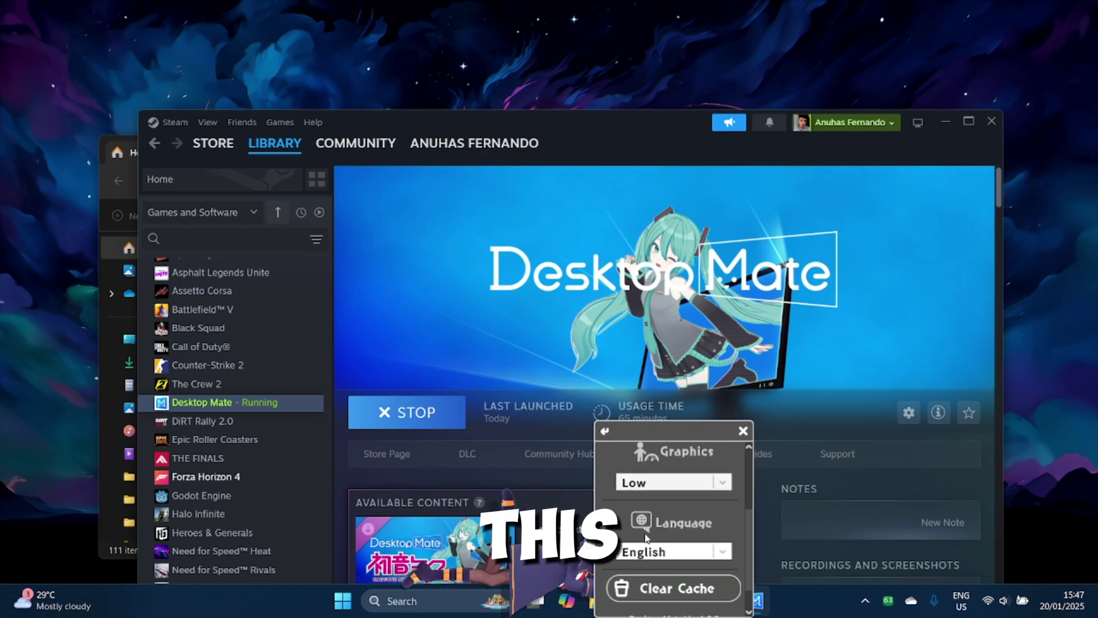
pyautogui.scroll(-1, 646, 538)
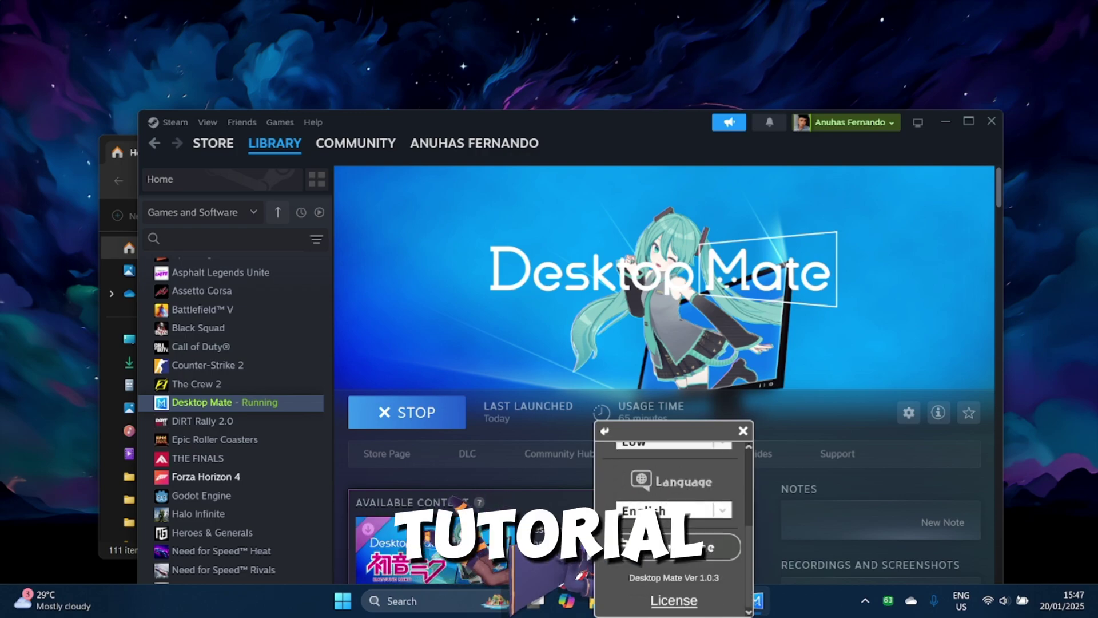
pyautogui.click(743, 431)
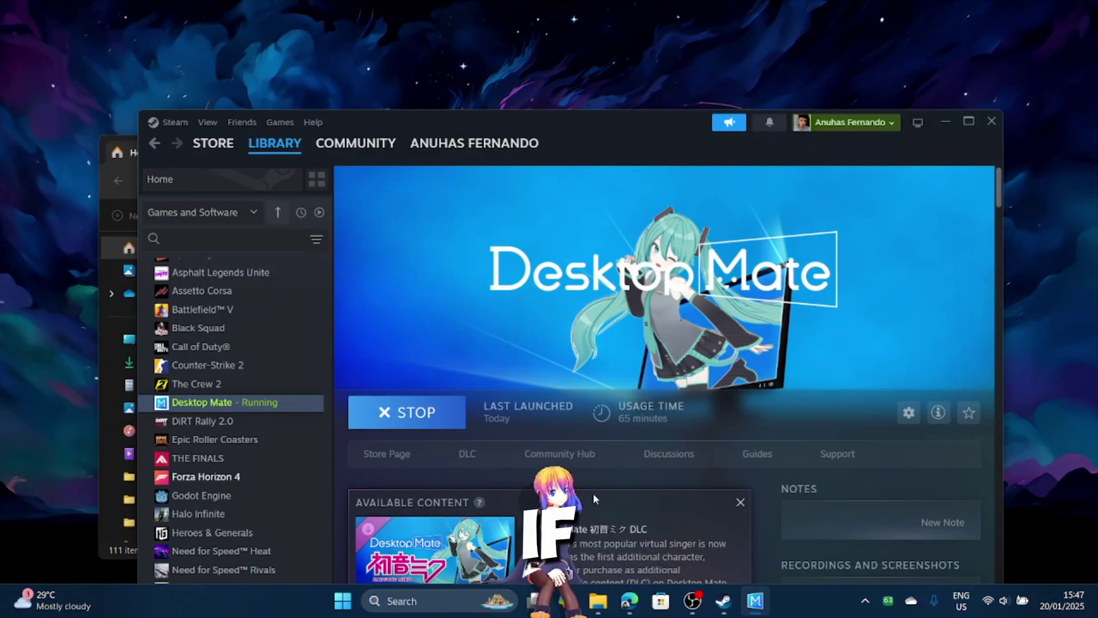